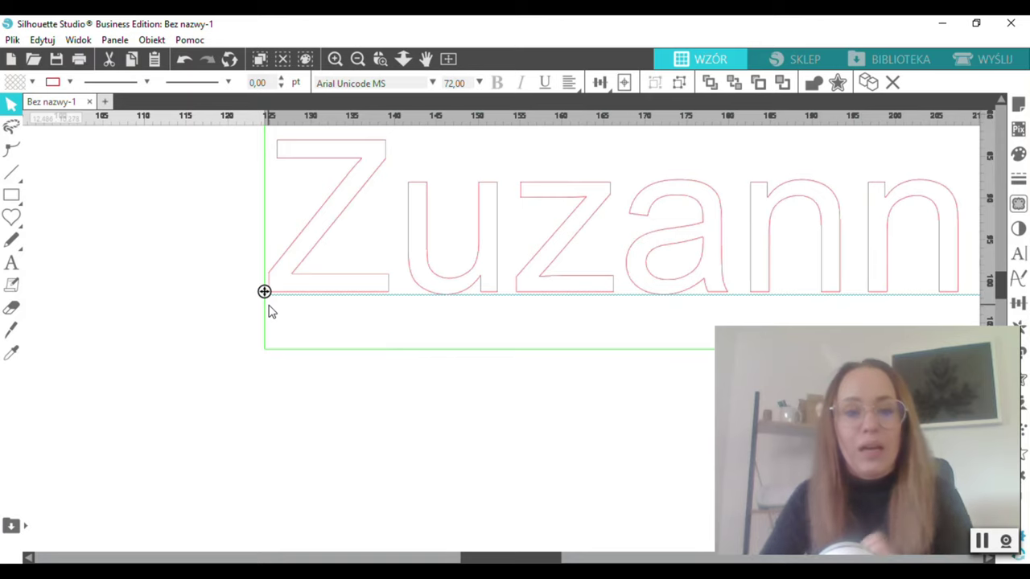
- Undo the latest changes and scale the name text down to about 7.5 cm wide
click(324, 393)
key(ctrl+z)
key(ctrl+z)
key(ctrl+z)
key(ctrl+z)
key(ctrl+z)
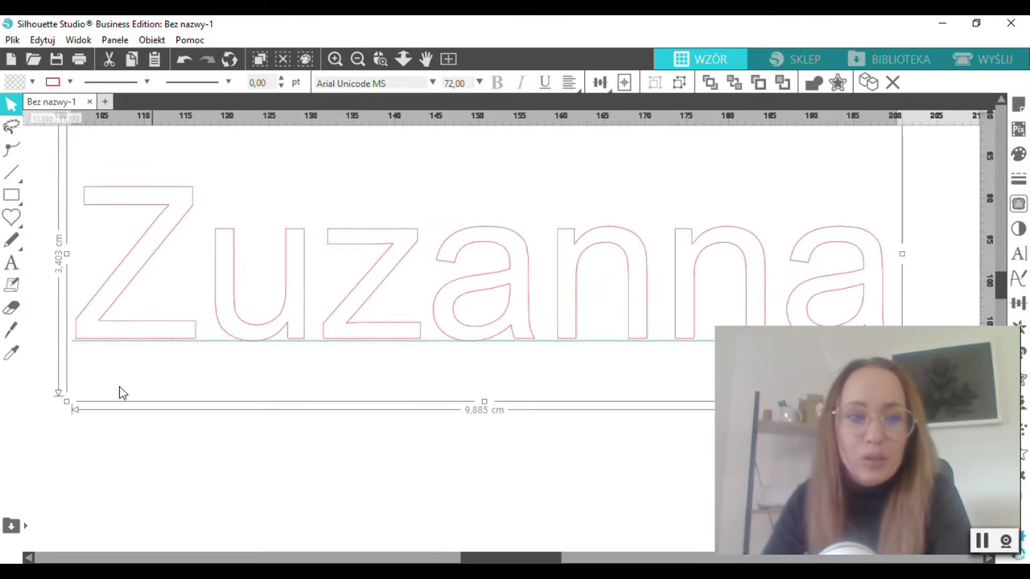
drag(74, 399, 170, 322)
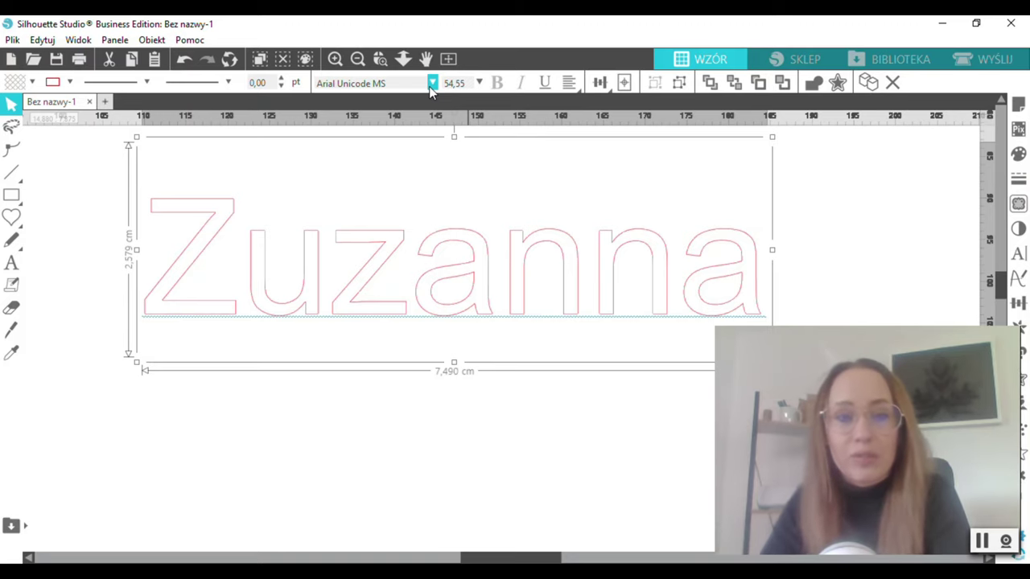
- Change the font of the whole name text to Great Vibes
double_click(187, 258)
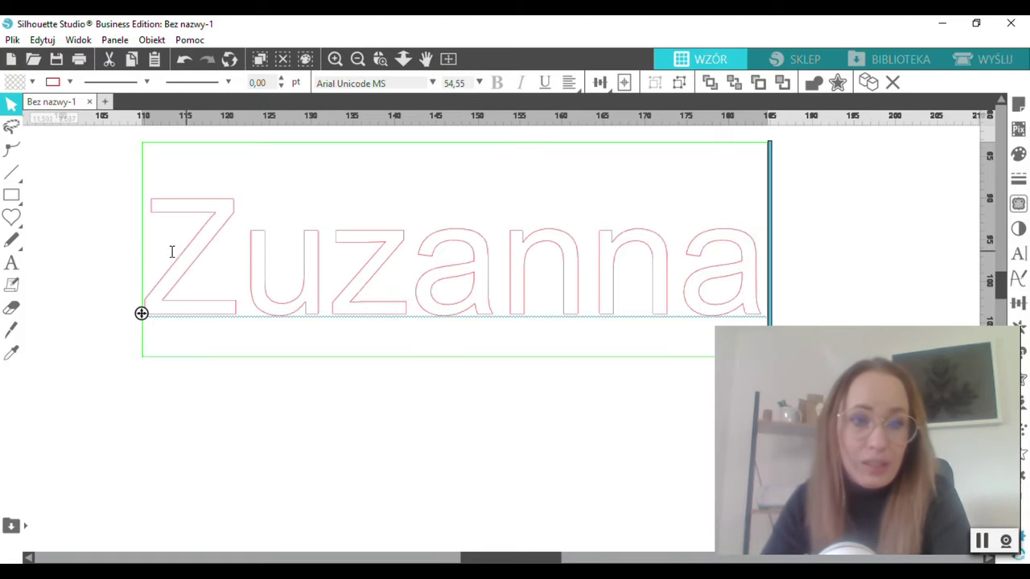
drag(184, 257, 831, 287)
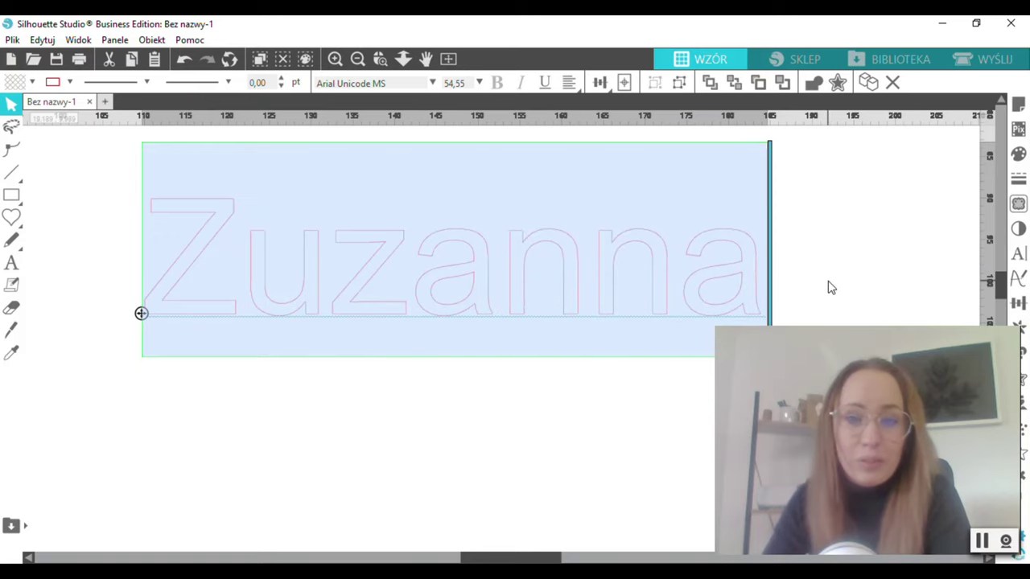
click(433, 83)
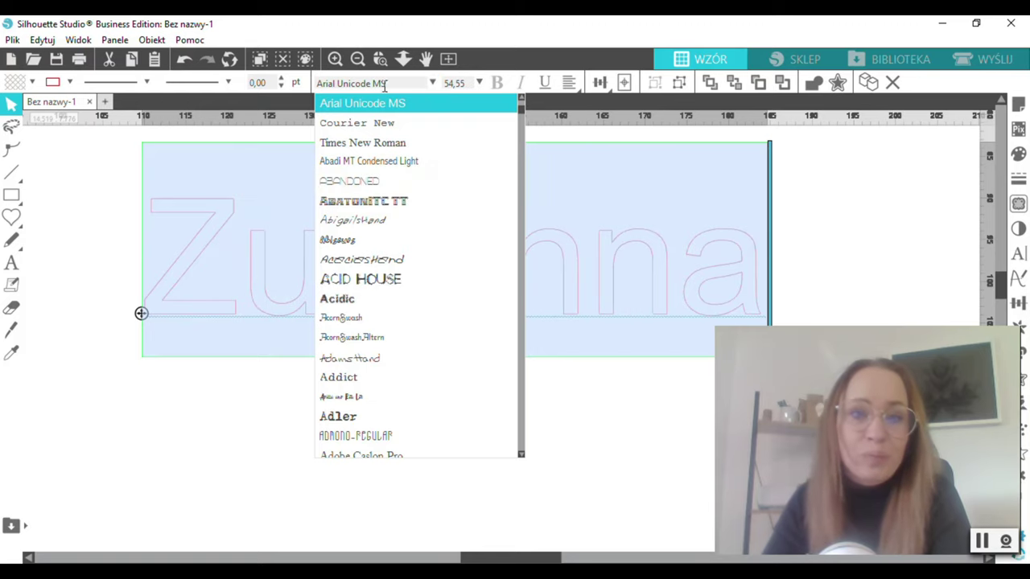
drag(390, 82, 313, 78)
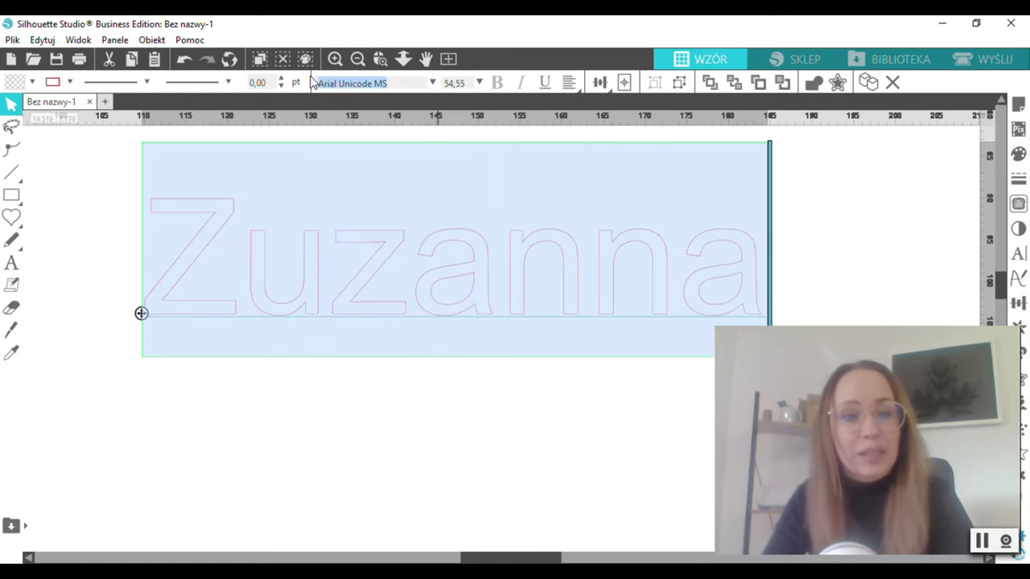
text(great Vibes)
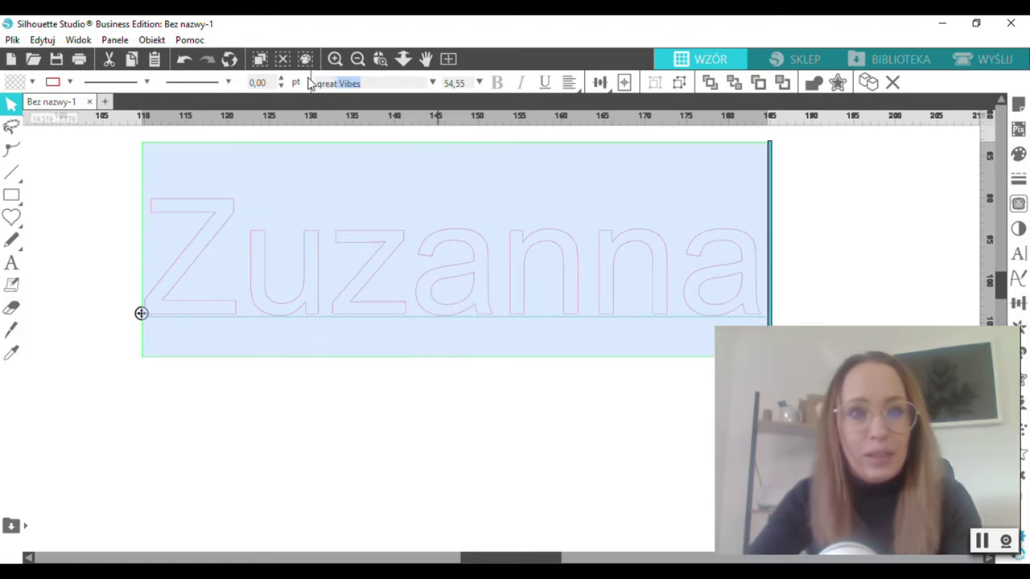
key(Return)
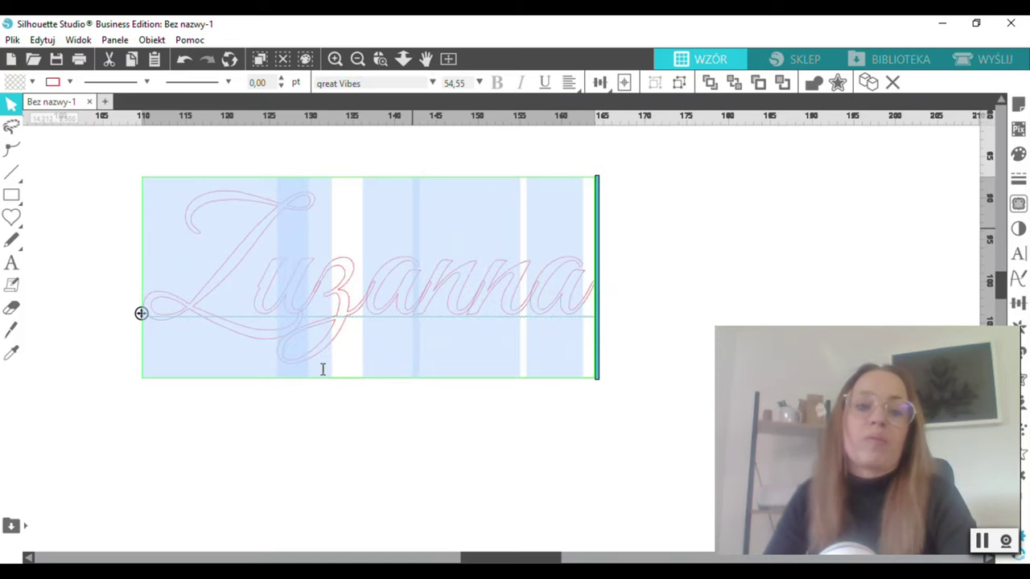
click(322, 425)
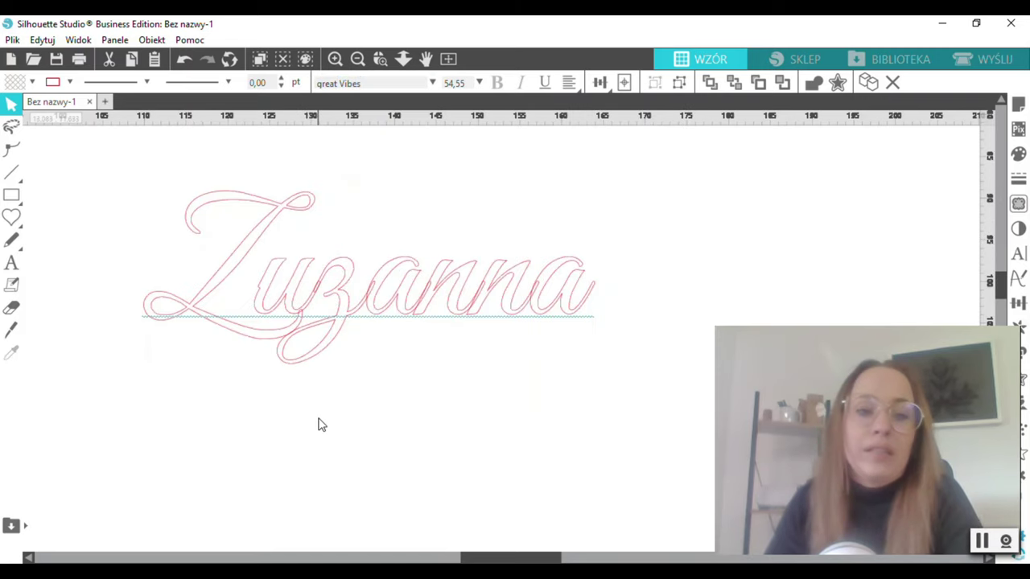
- Examine up close where the outlines of neighbouring script letters overlap
click(336, 61)
click(374, 289)
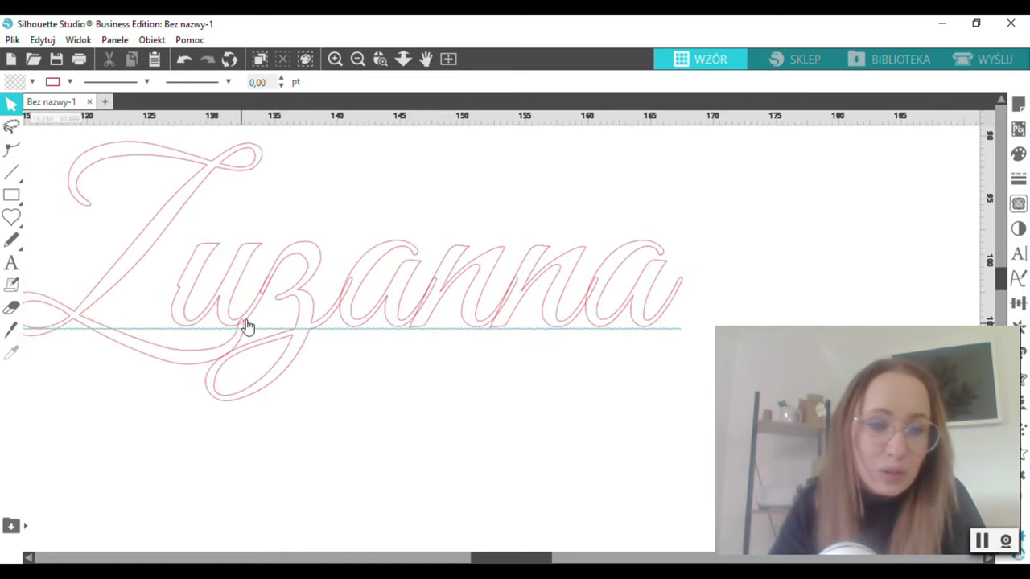
click(336, 59)
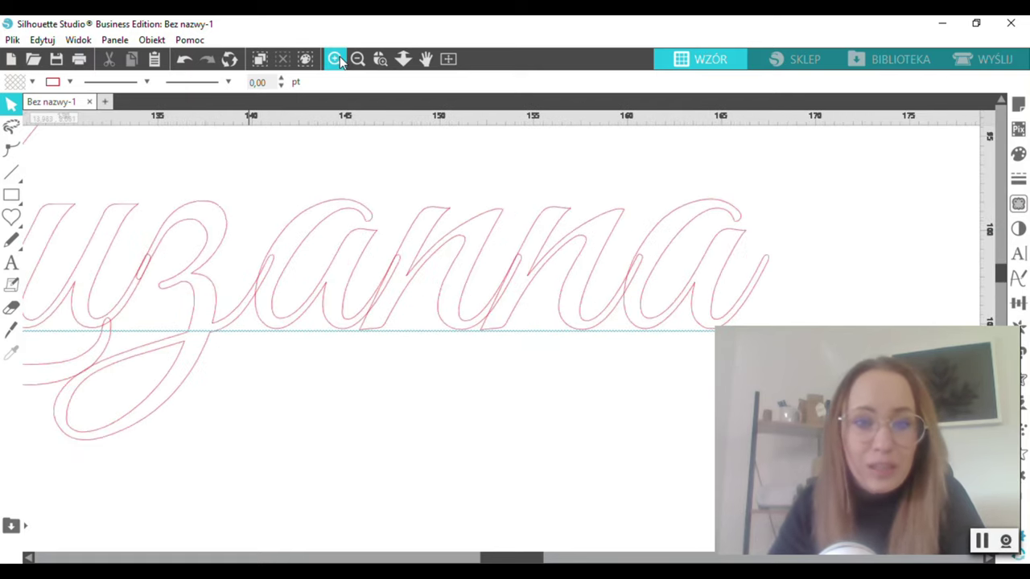
click(338, 61)
click(364, 275)
mouse_move(359, 278)
mouse_down()
mouse_move(405, 309)
mouse_move(394, 318)
mouse_up()
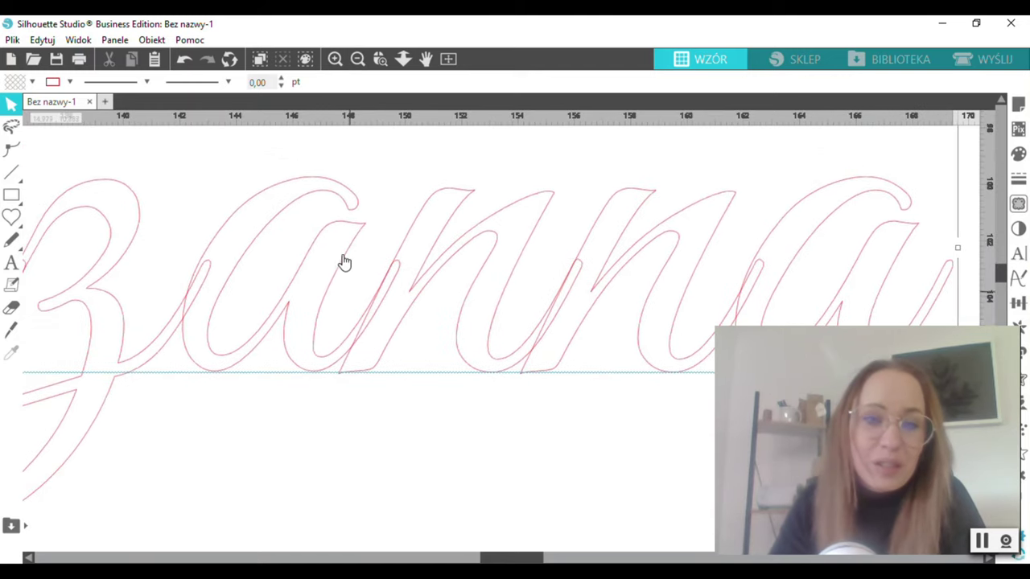
click(415, 296)
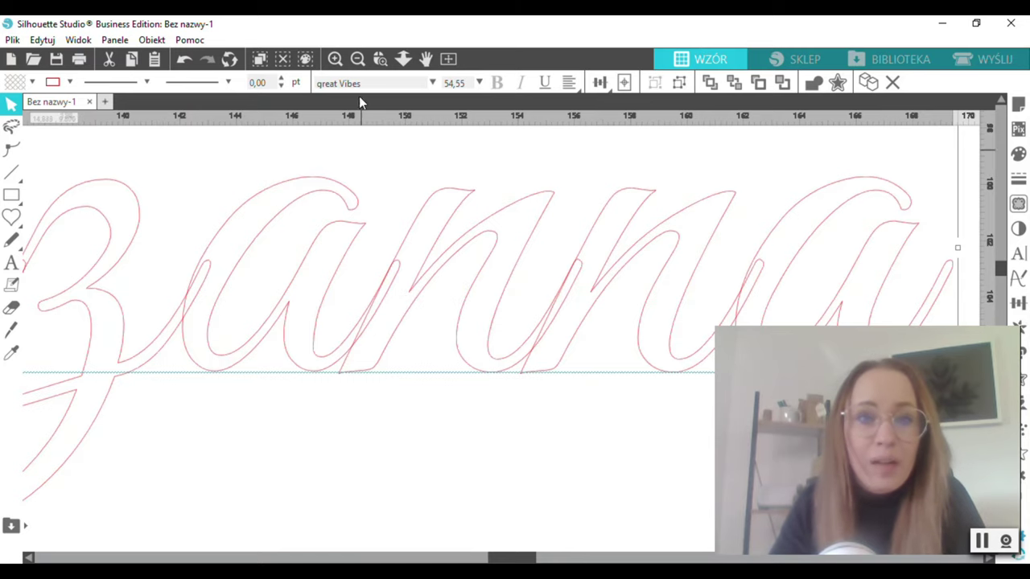
click(357, 60)
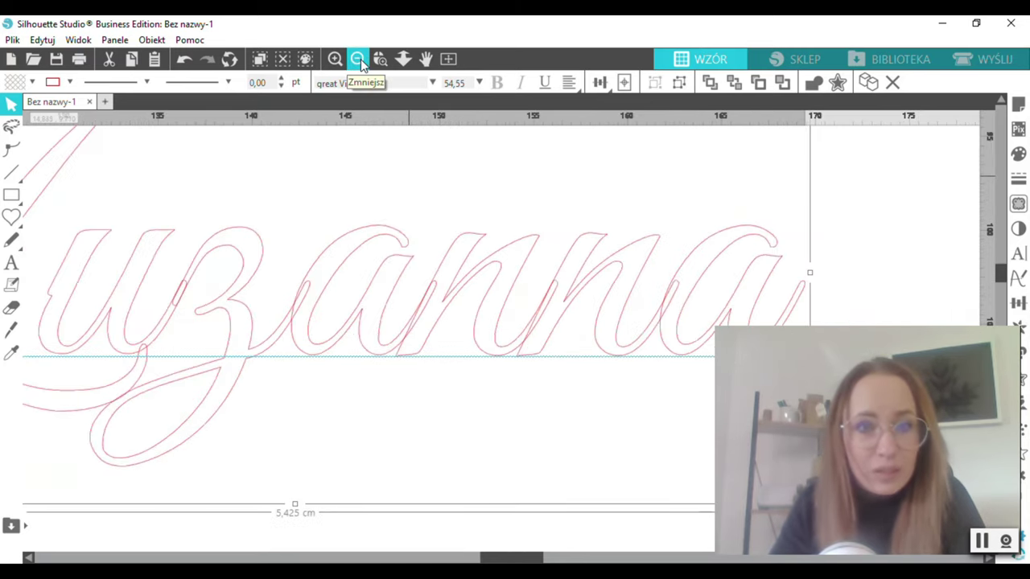
click(357, 60)
click(358, 59)
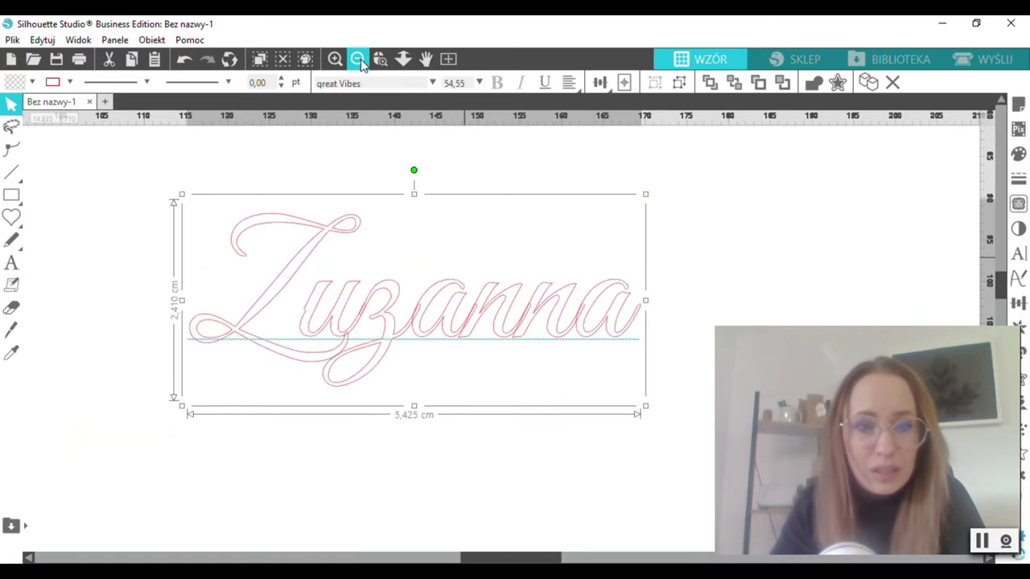
- Weld the overlapping script letters into one continuous shape and check its edit points
right_click(387, 316)
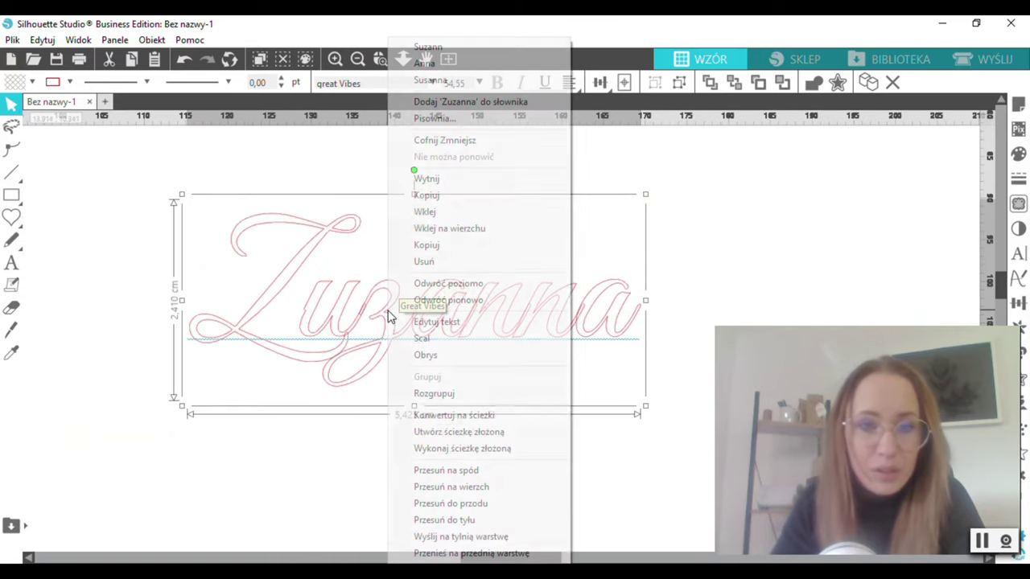
click(422, 338)
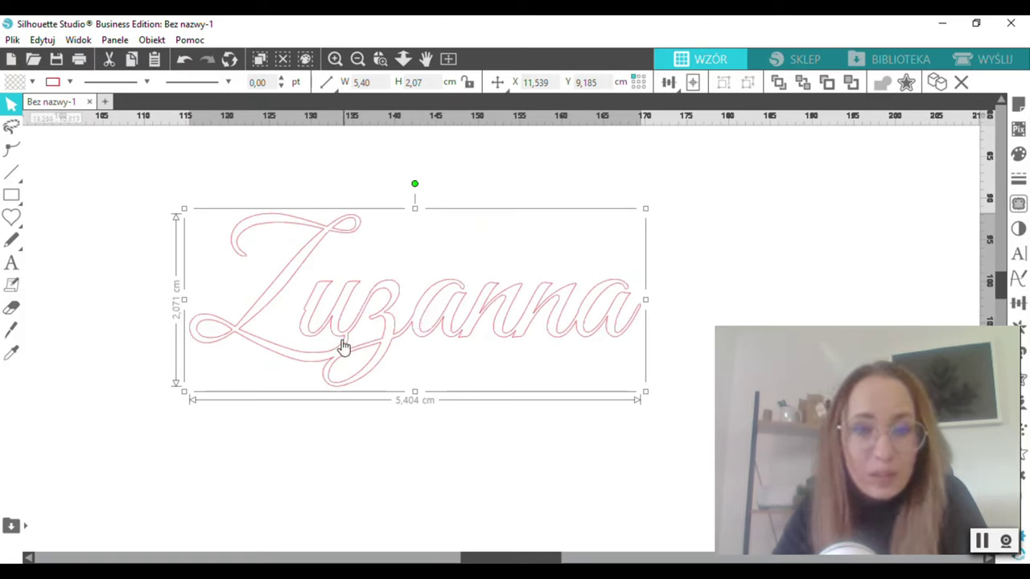
click(465, 419)
double_click(426, 338)
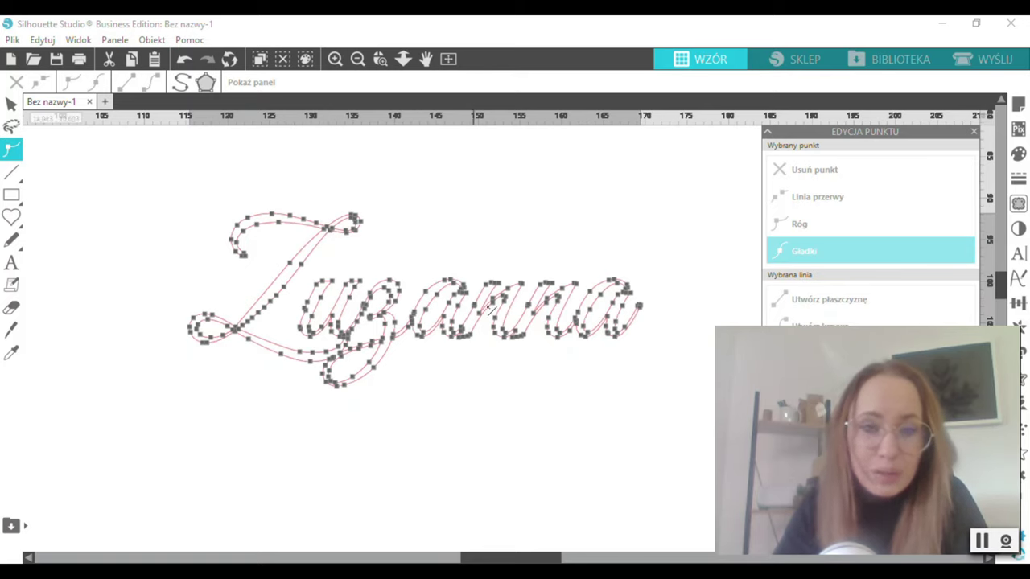
click(598, 389)
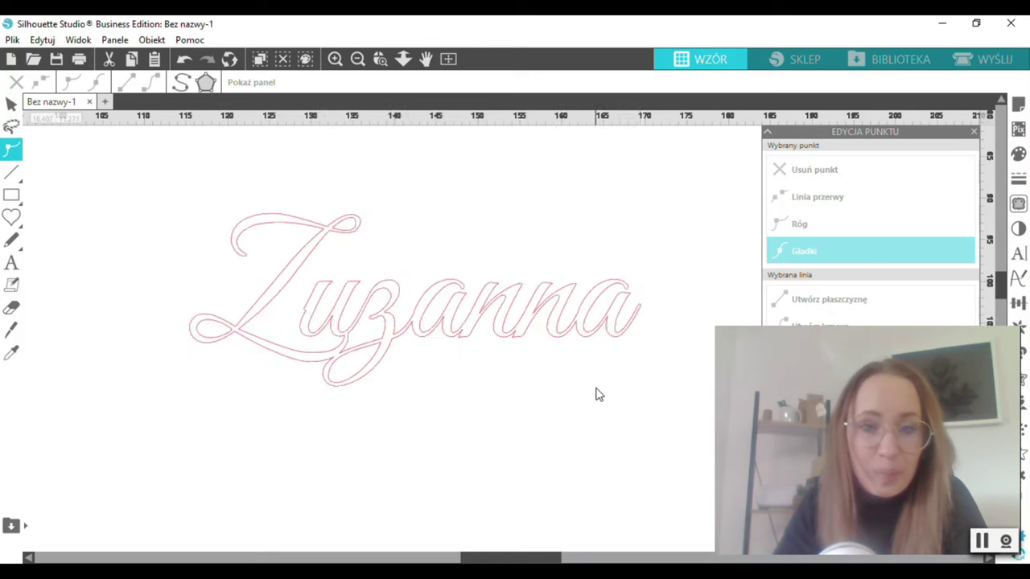
- Fill the welded lettering with light yellow and close the point editing options
click(489, 332)
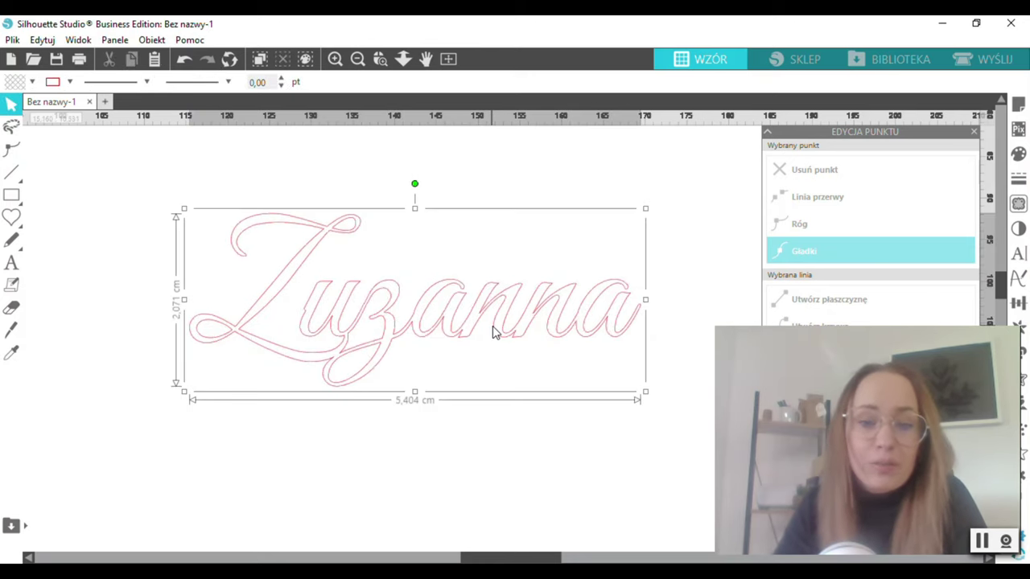
click(32, 82)
click(30, 105)
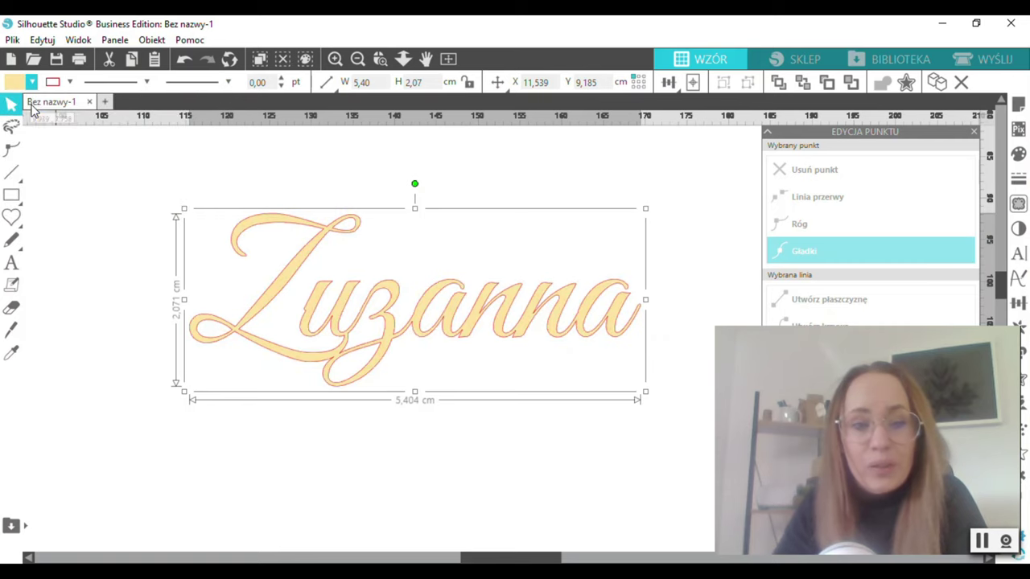
click(464, 257)
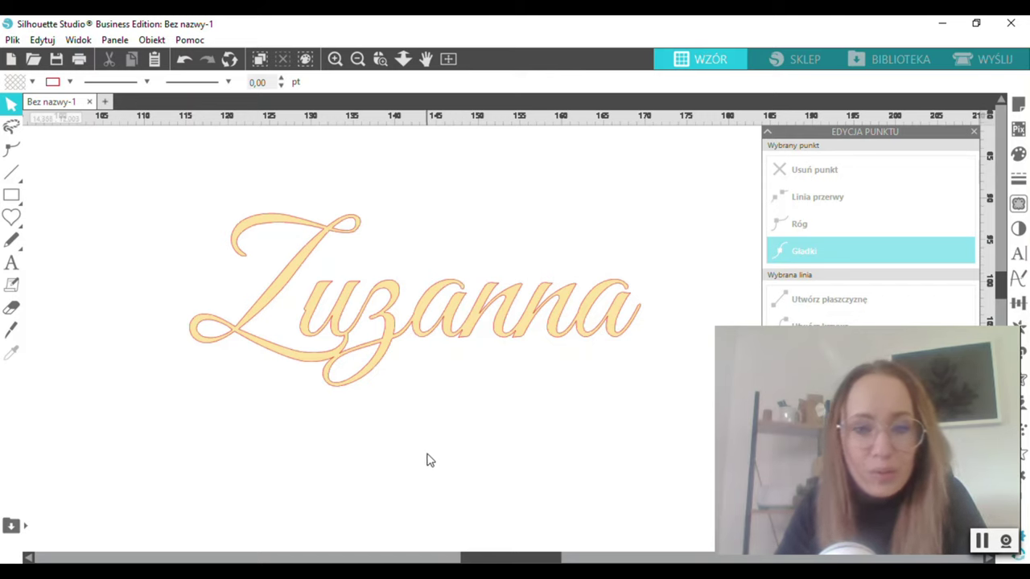
click(973, 131)
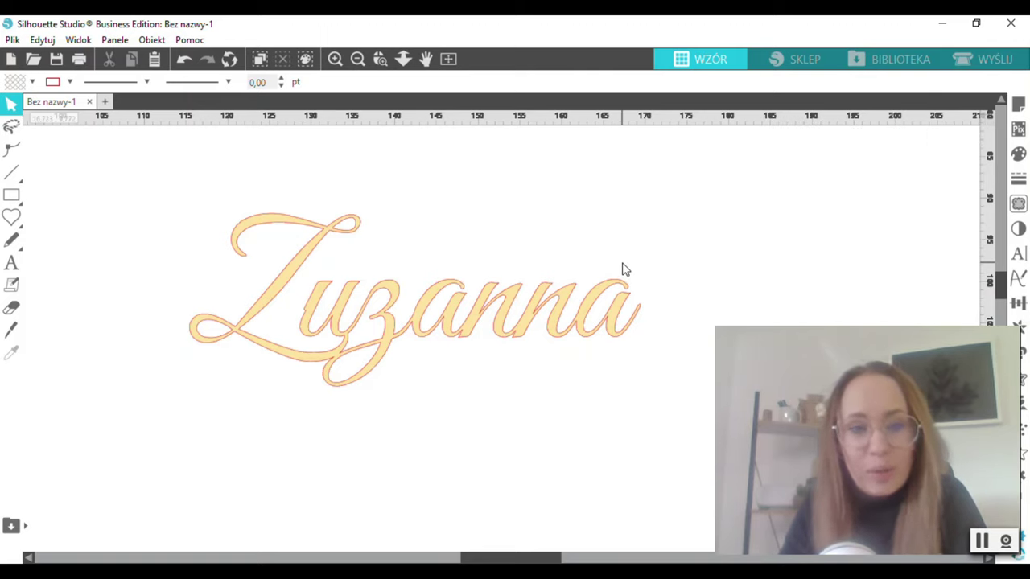
- Create an outer offset around the lettering at a distance of 0.180 cm with rounded corners
click(478, 320)
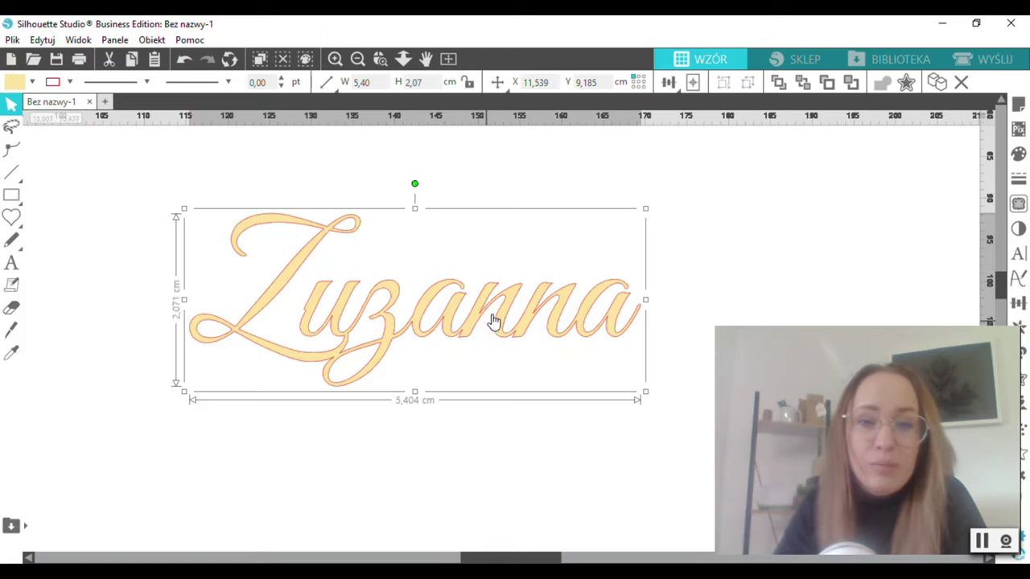
click(906, 83)
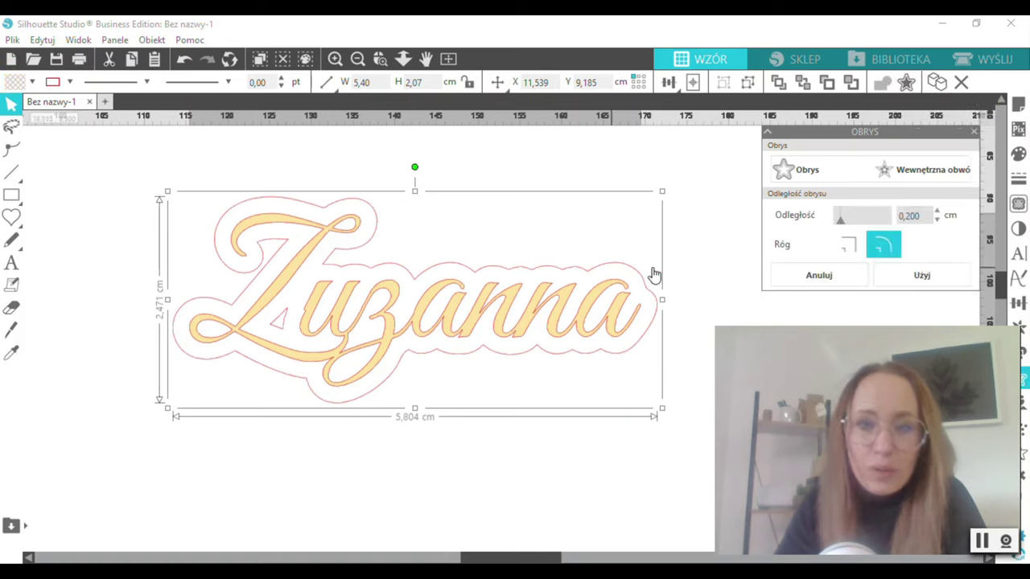
mouse_move(840, 227)
mouse_down()
mouse_move(850, 228)
mouse_move(841, 227)
mouse_up()
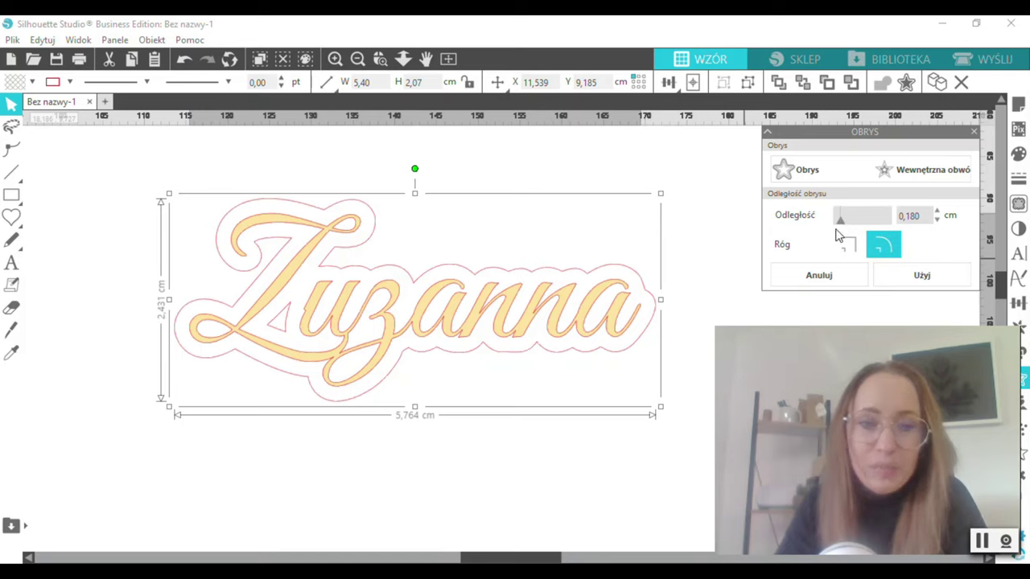
click(898, 276)
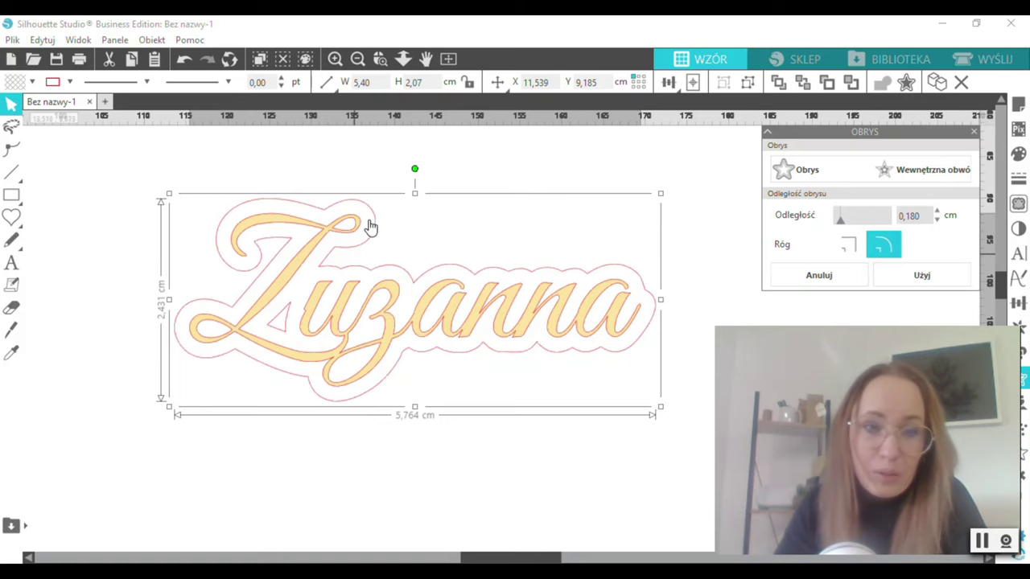
click(935, 287)
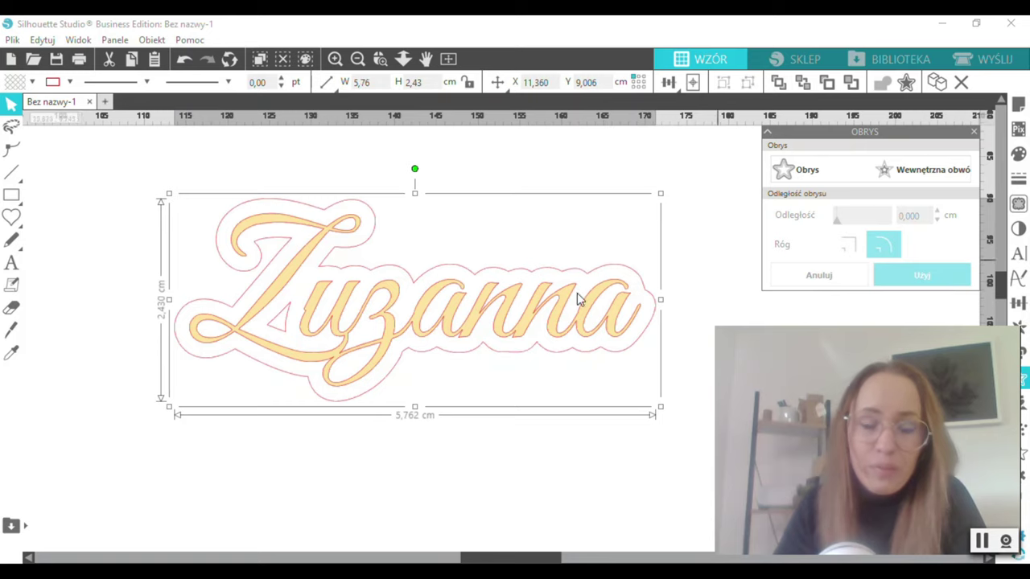
- Pull the offset shape away from the lettering, fill it with brown and place it back behind the letters
click(517, 437)
click(488, 354)
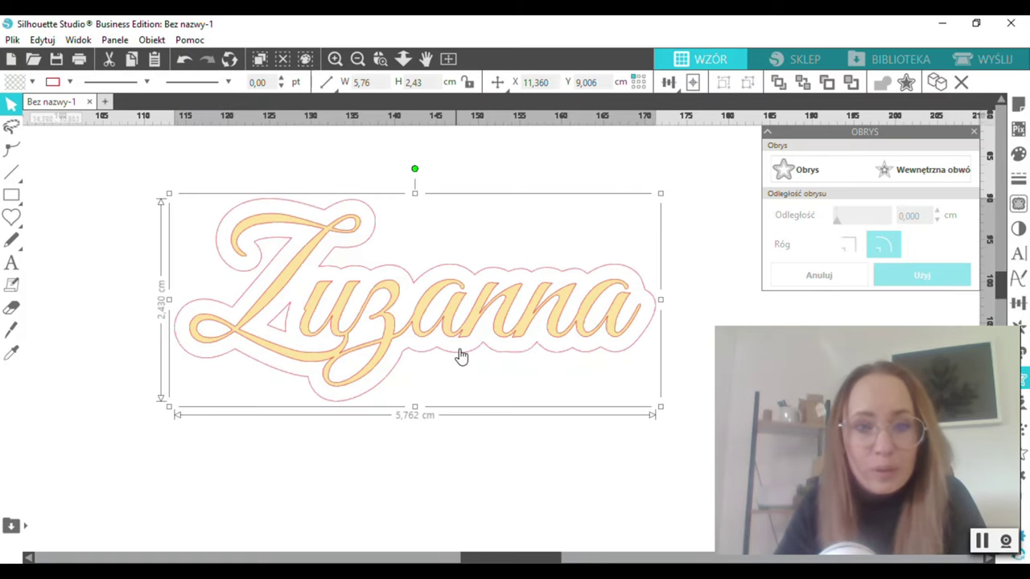
drag(461, 368, 440, 505)
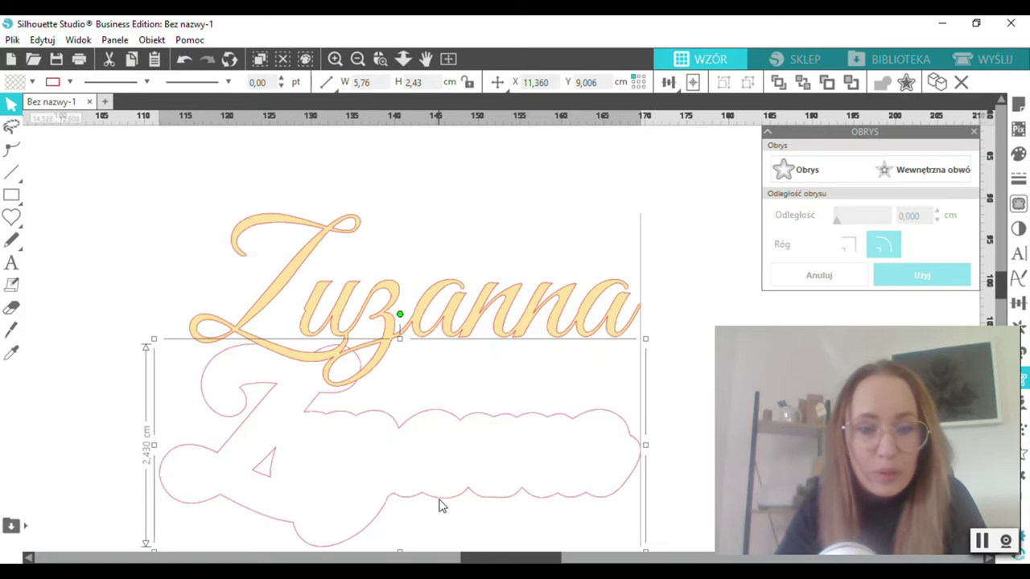
click(31, 81)
click(30, 105)
drag(363, 475, 387, 333)
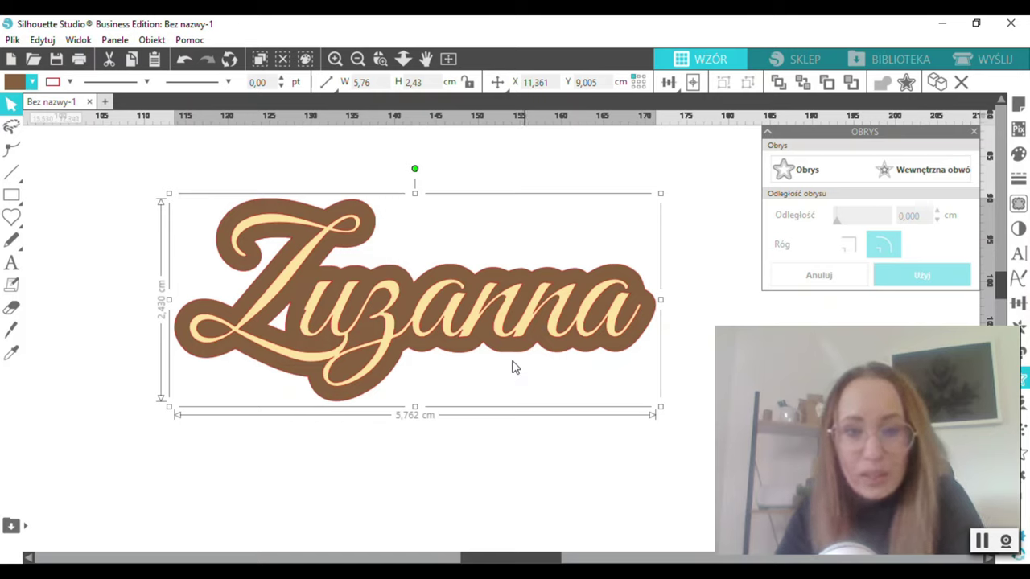
click(471, 427)
- Separate the brown backing from the yellow lettering and place the lettering back centred on the backing
drag(455, 329, 434, 460)
drag(451, 278, 453, 249)
drag(437, 453, 449, 370)
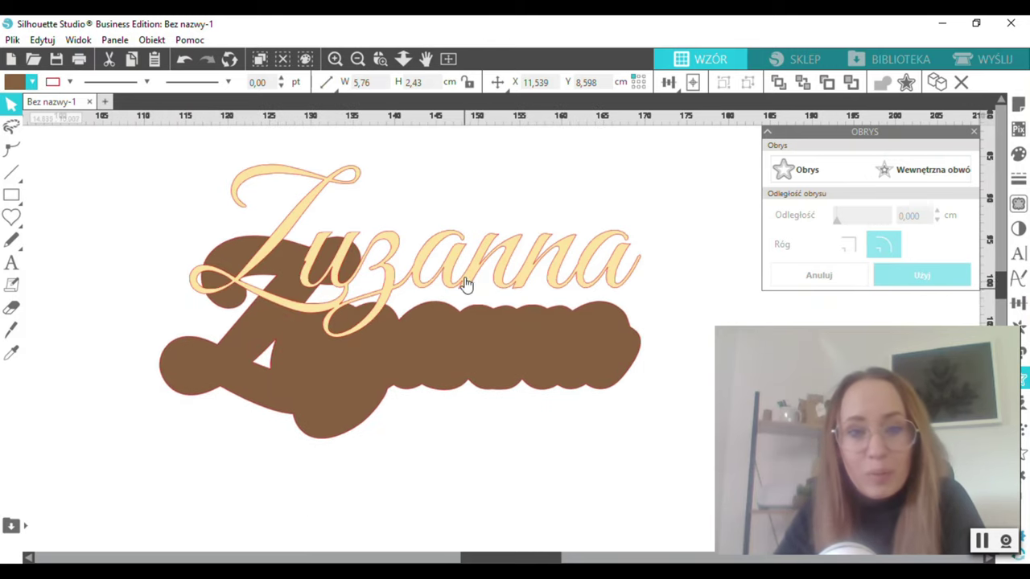
drag(461, 285, 455, 360)
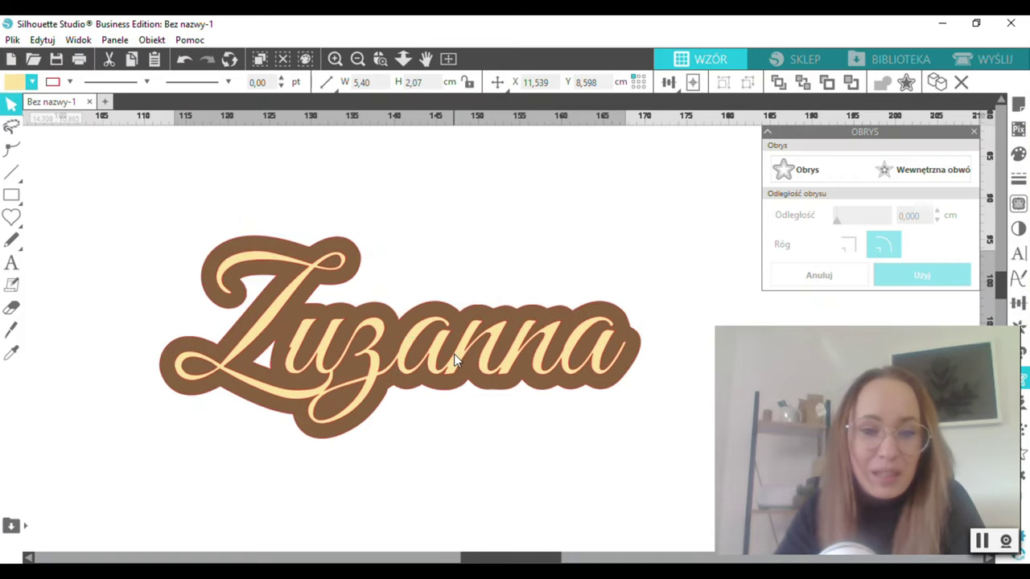
key(Escape)
scroll(184, 226, down, 1)
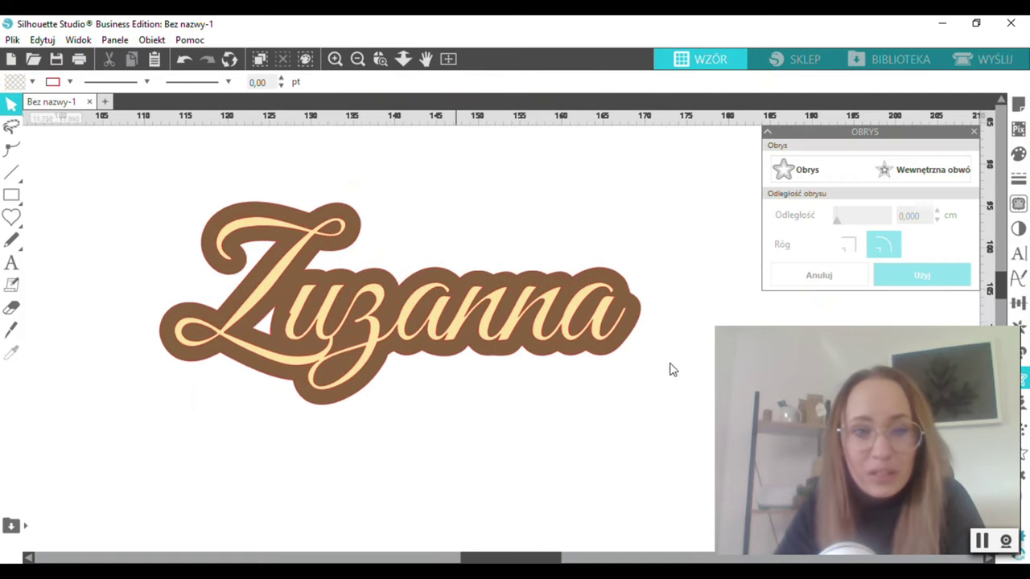
scroll(359, 295, down, 1)
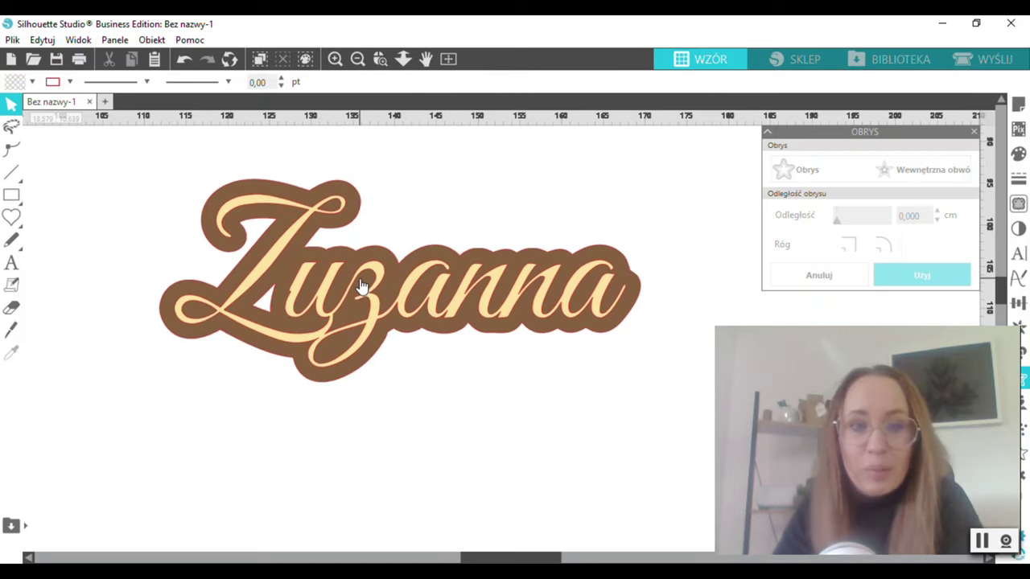